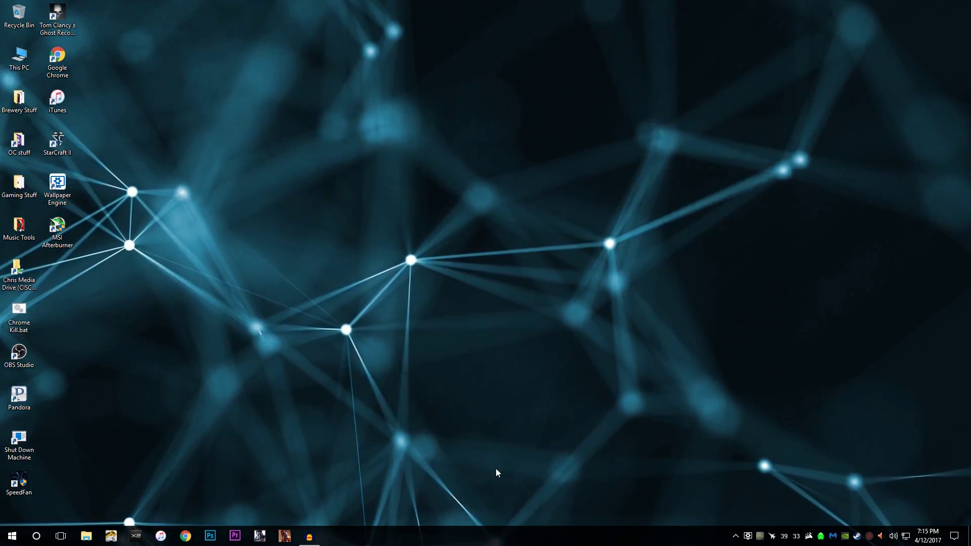
Step: Open the taskbar's context menu to reach the Task Manager option
right_click(412, 539)
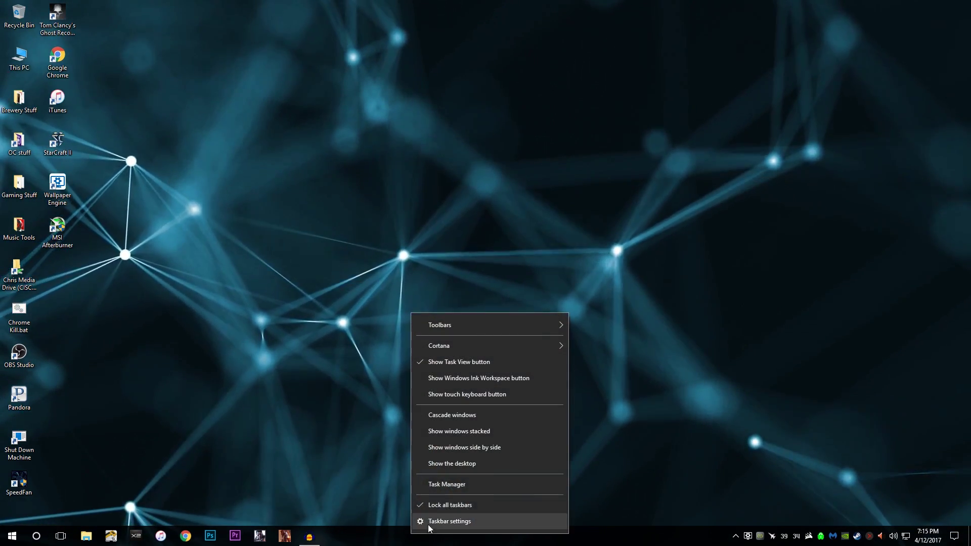
Step: Launch Task Manager from the taskbar menu, then show and dismiss the Win+X menu
left_click(453, 485)
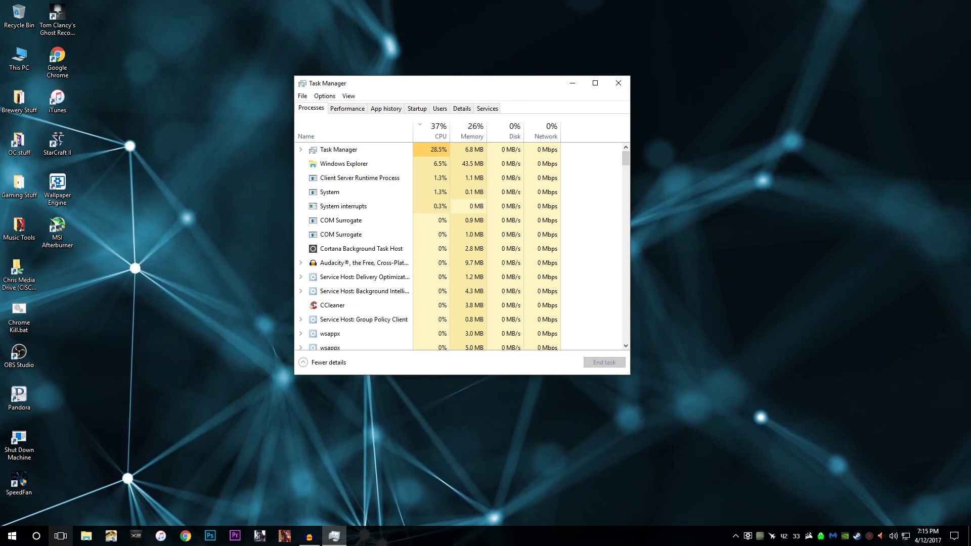
right_click(11, 540)
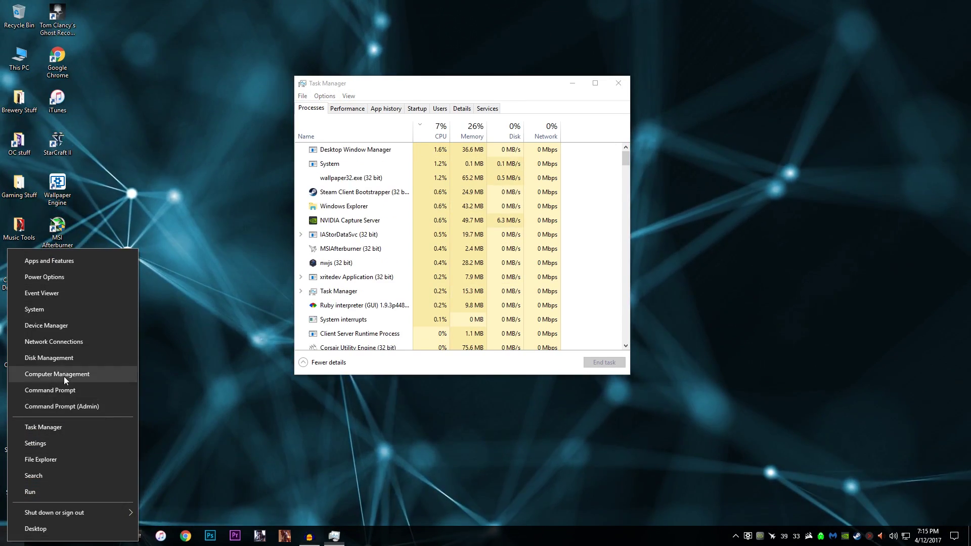
left_click(405, 411)
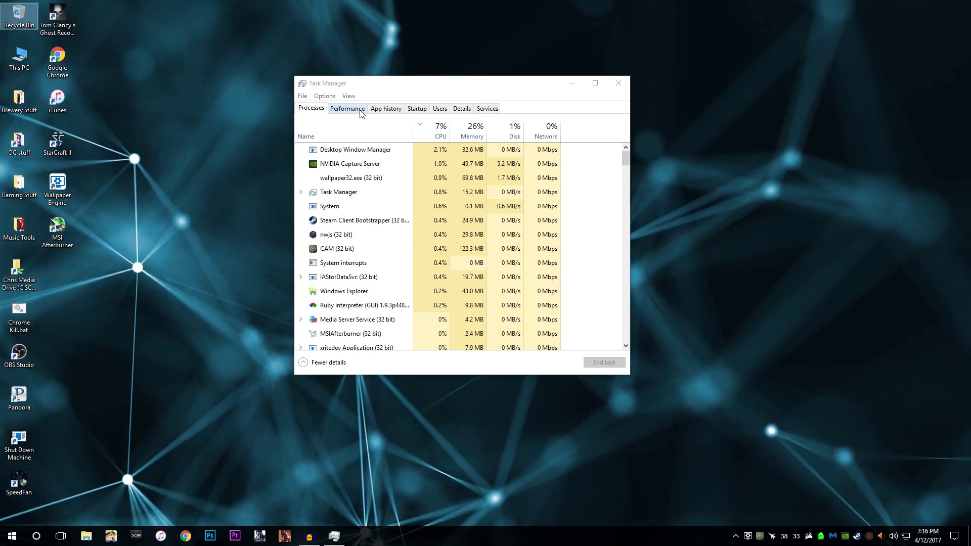
Step: Switch to the Startup tab, select Java Update Scheduler, and scroll through the startup apps
left_click(417, 110)
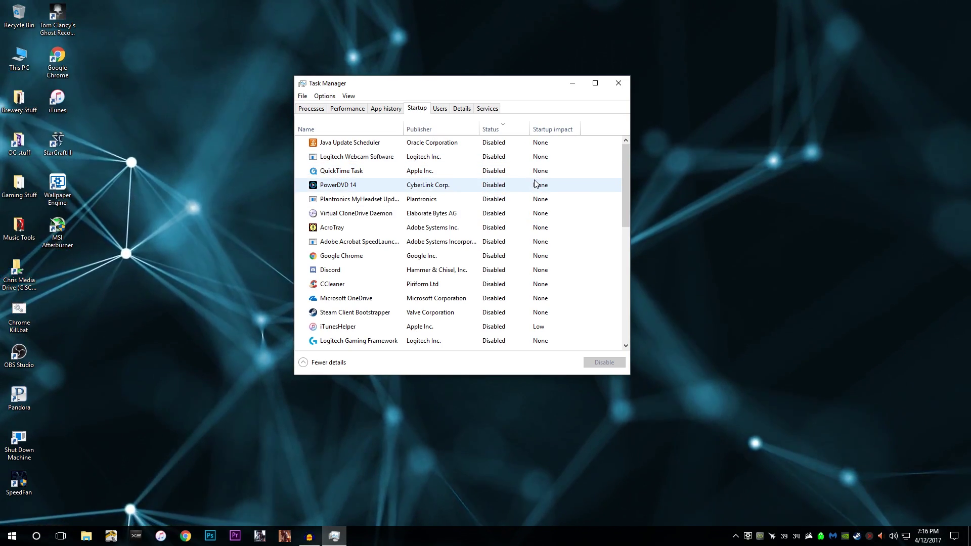
left_click_drag(626, 170, 605, 112)
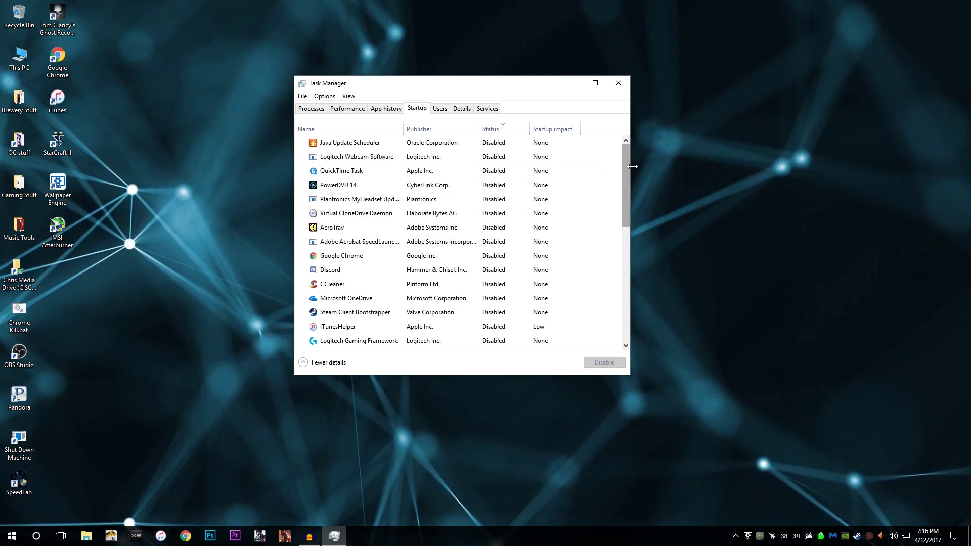
left_click_drag(627, 165, 624, 131)
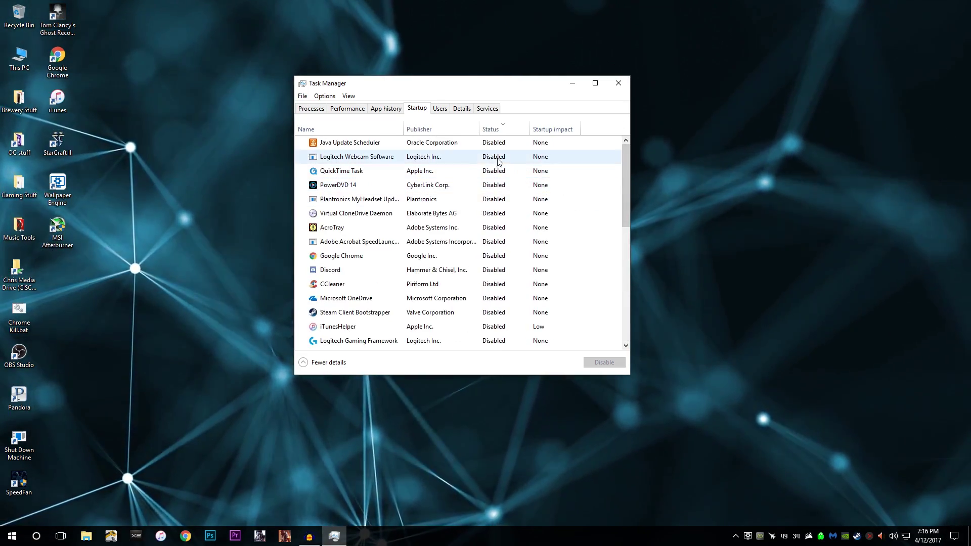
left_click(448, 147)
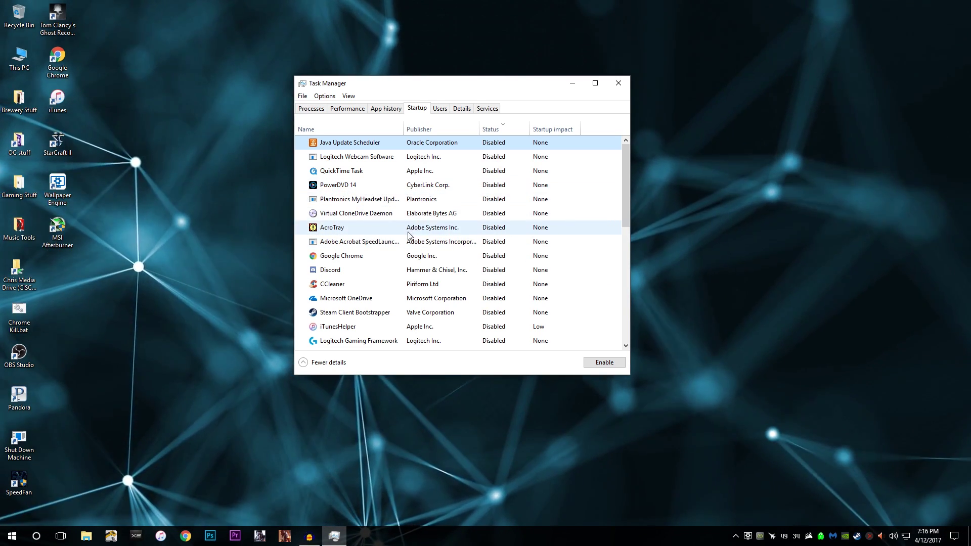
scroll(425, 243, "down", 1)
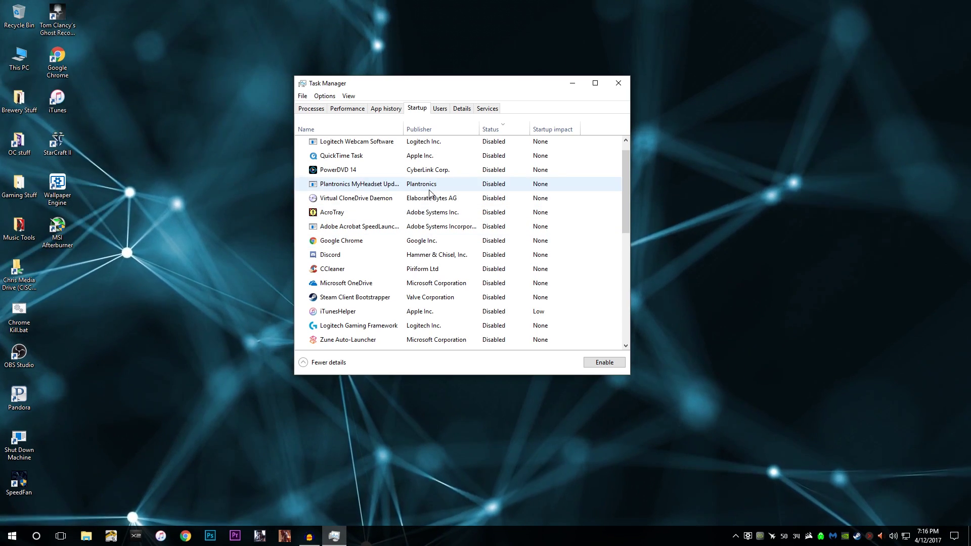
scroll(516, 168, "down", 1)
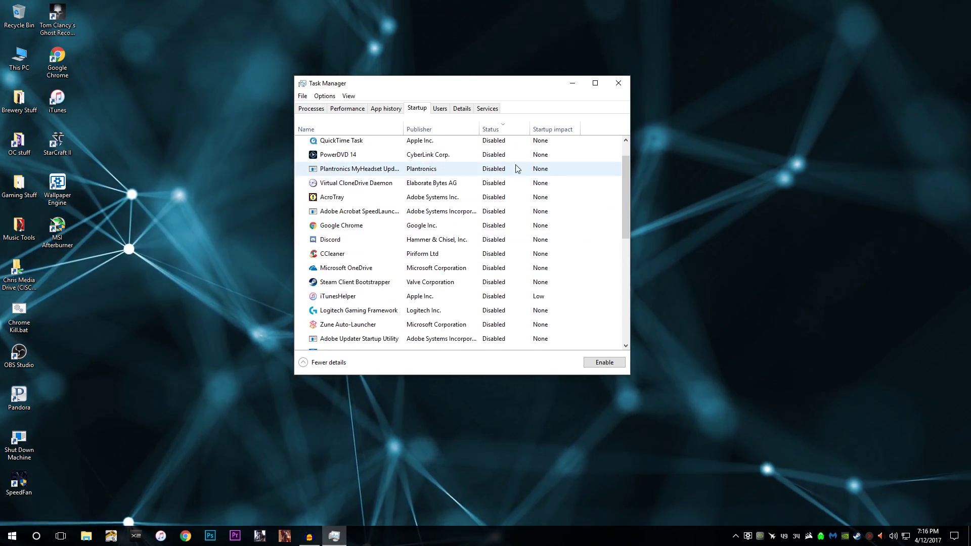
scroll(516, 169, "down", 4)
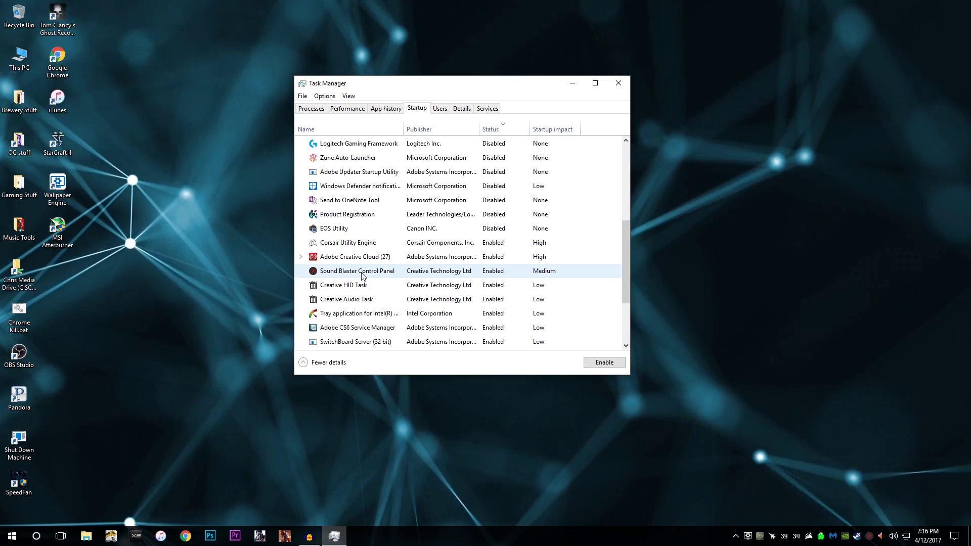
scroll(452, 294, "down", 1)
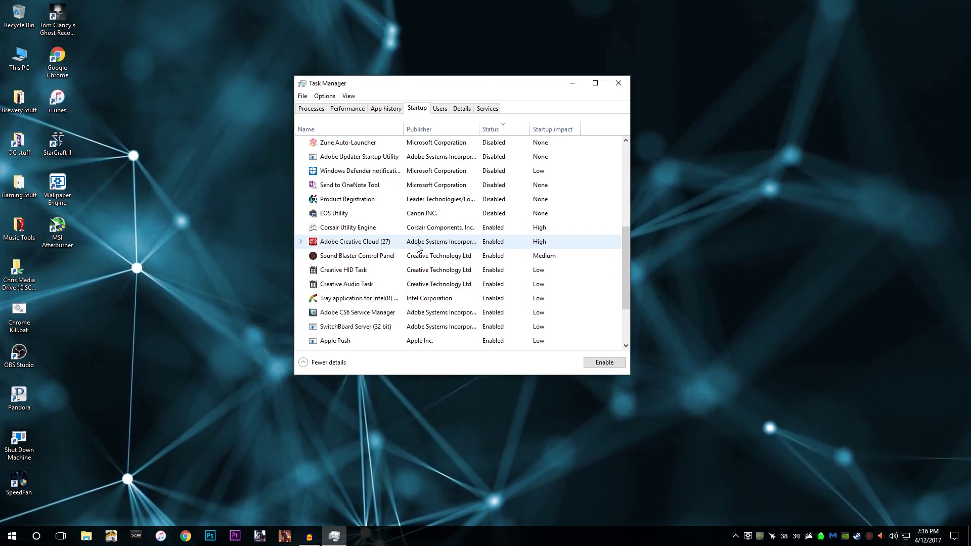
left_click(457, 256)
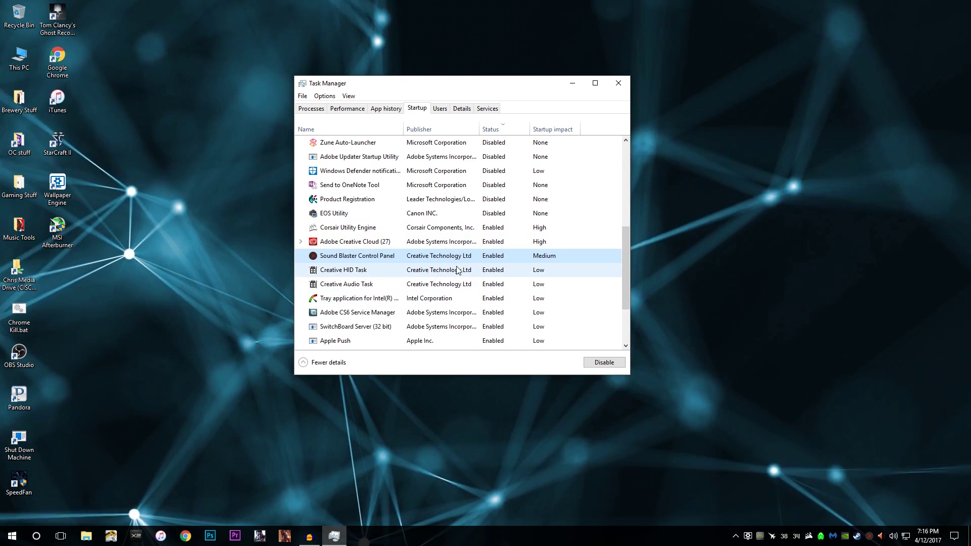
scroll(457, 270, "down", 1)
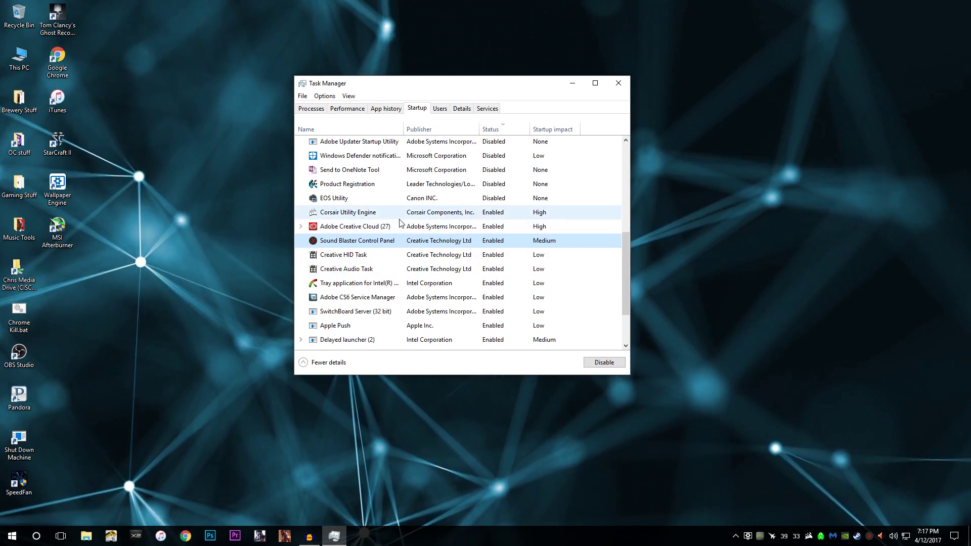
scroll(440, 250, "down", 3)
scroll(418, 257, "down", 1)
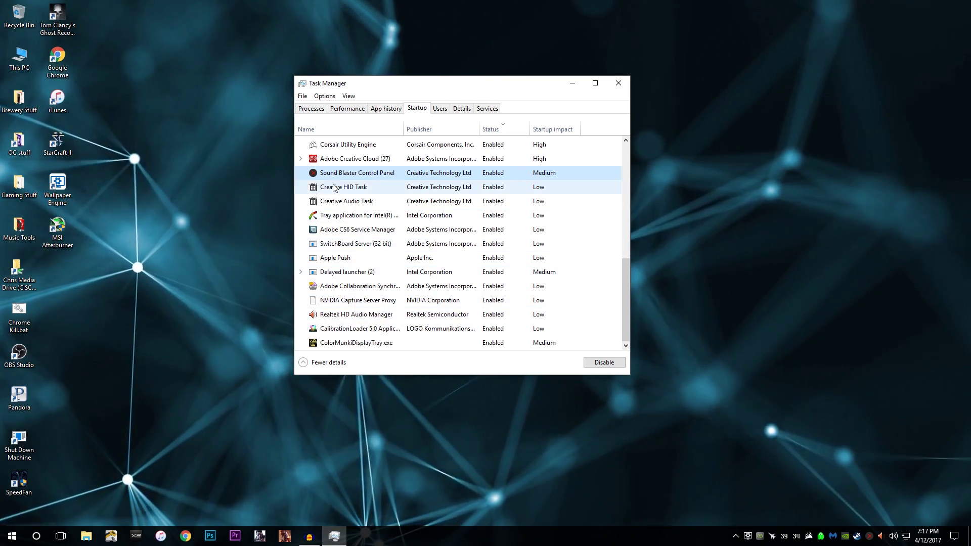
scroll(334, 188, "up", 2)
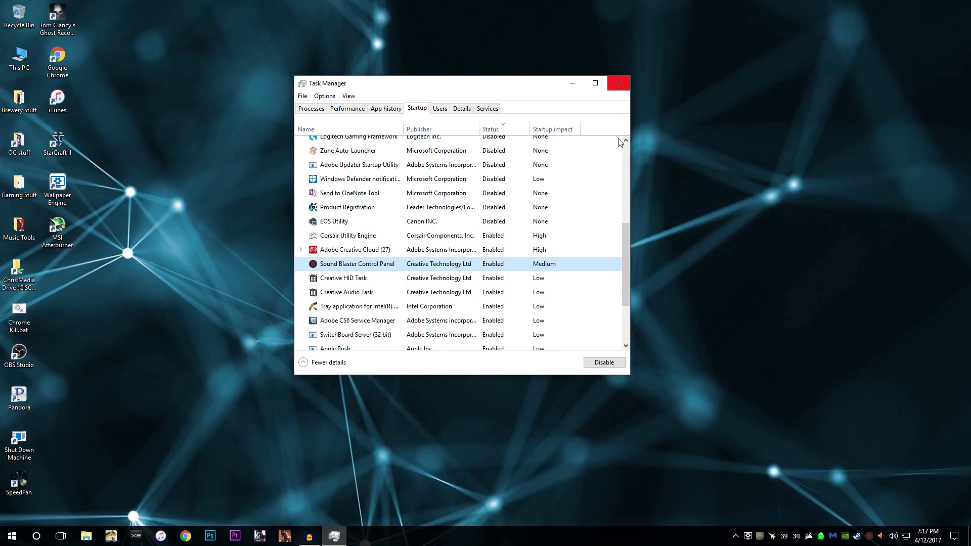
left_click(619, 83)
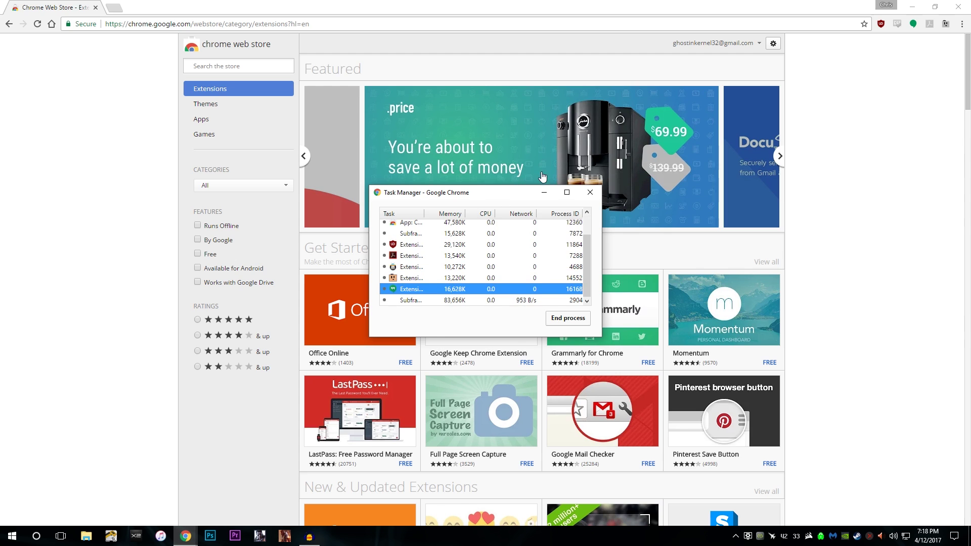
Step: Close Chrome's built-in task manager, then close the Chrome browser window
left_click(590, 193)
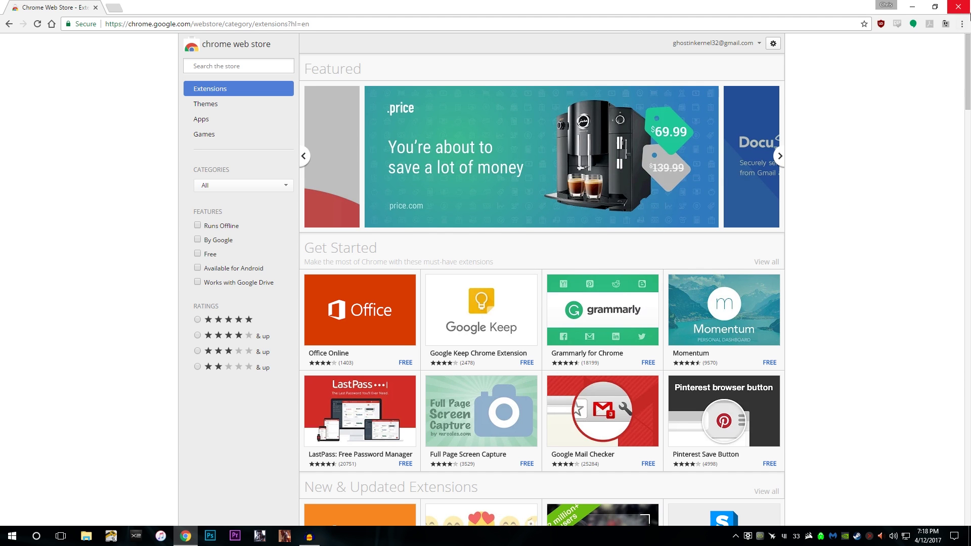
left_click(966, 8)
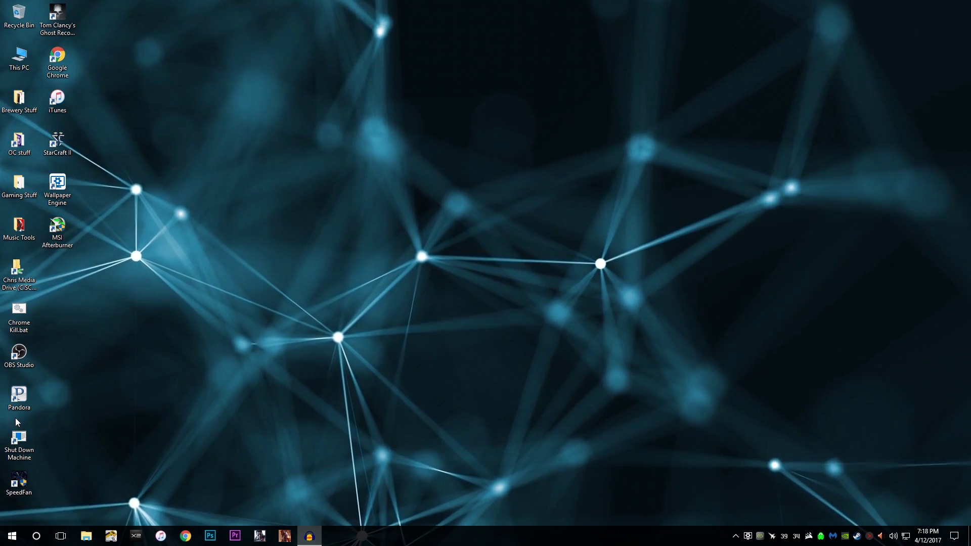
right_click(29, 315)
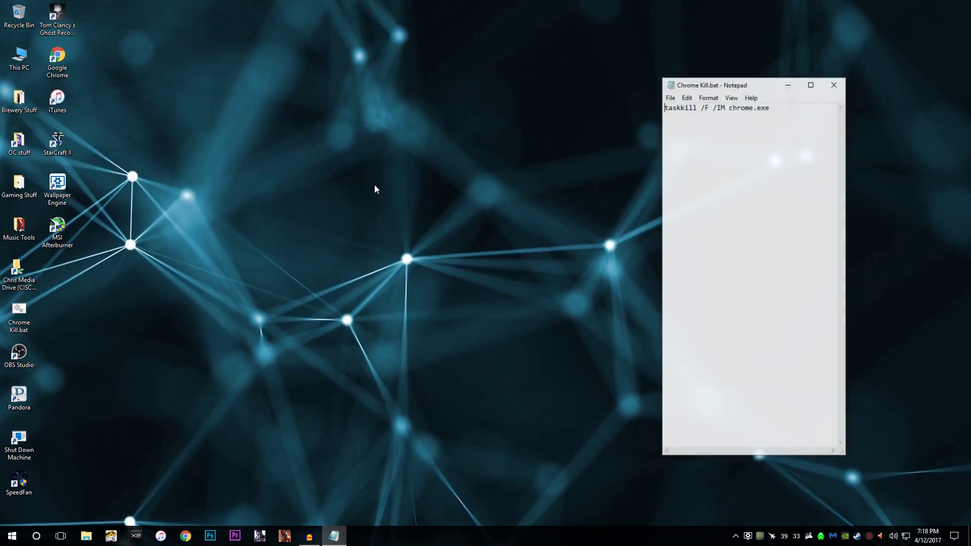
left_click_drag(737, 85, 350, 66)
key("ctrl+a")
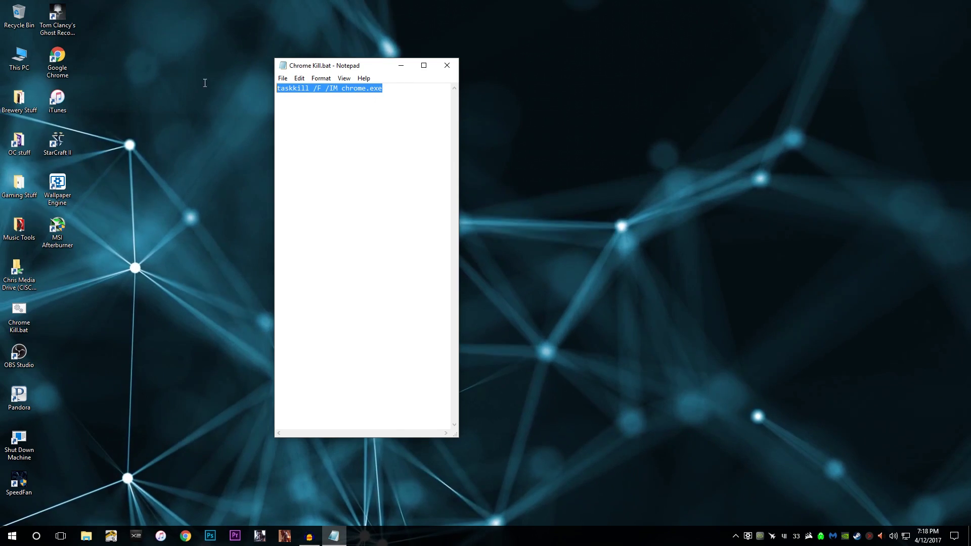
left_click_drag(433, 438, 434, 204)
left_click(334, 88)
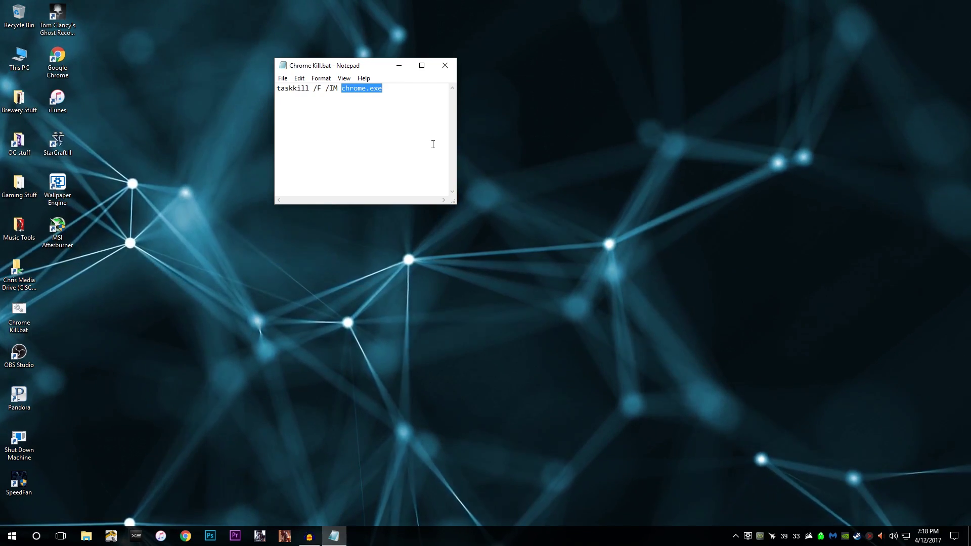
Step: Close the Chrome Kill.bat file and reopen Task Manager from the taskbar menu
left_click(445, 69)
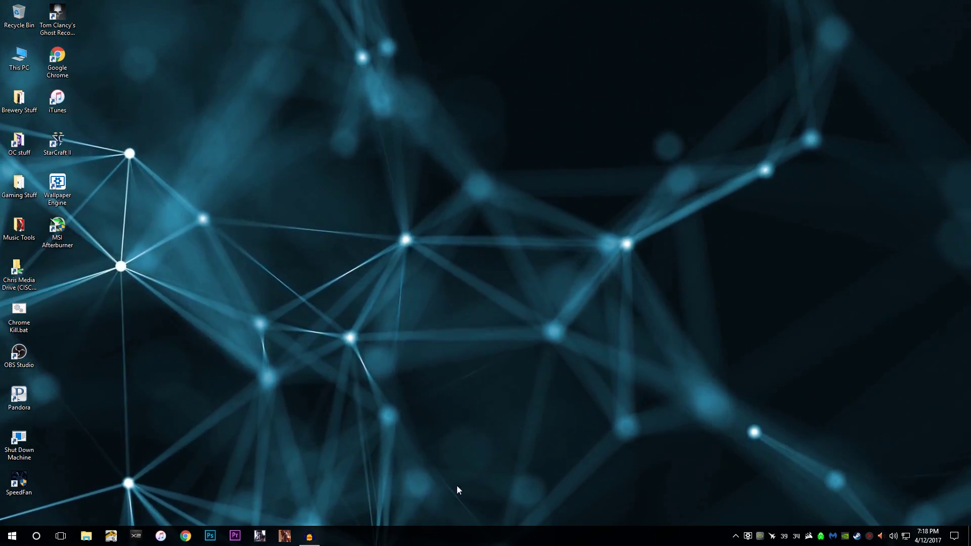
right_click(412, 530)
left_click(473, 480)
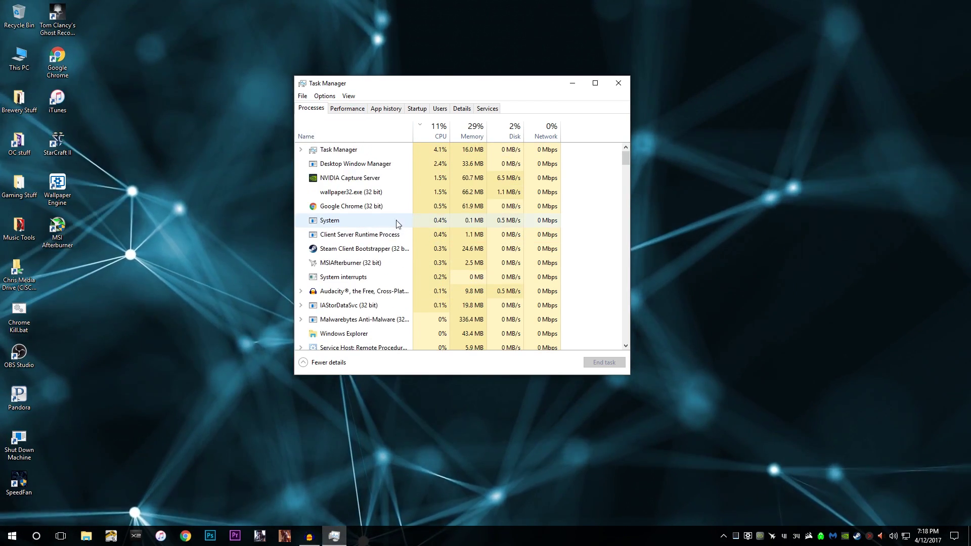
Step: Select the Google Chrome (32 bit) process, sort processes by name, and scroll the list
left_click(392, 207)
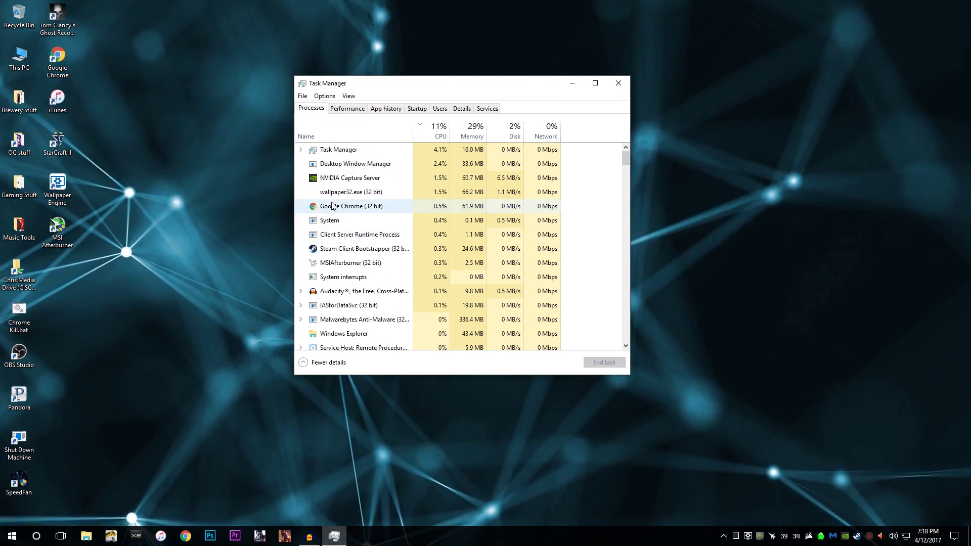
left_click(360, 132)
scroll(405, 212, "down", 6)
scroll(414, 228, "down", 4)
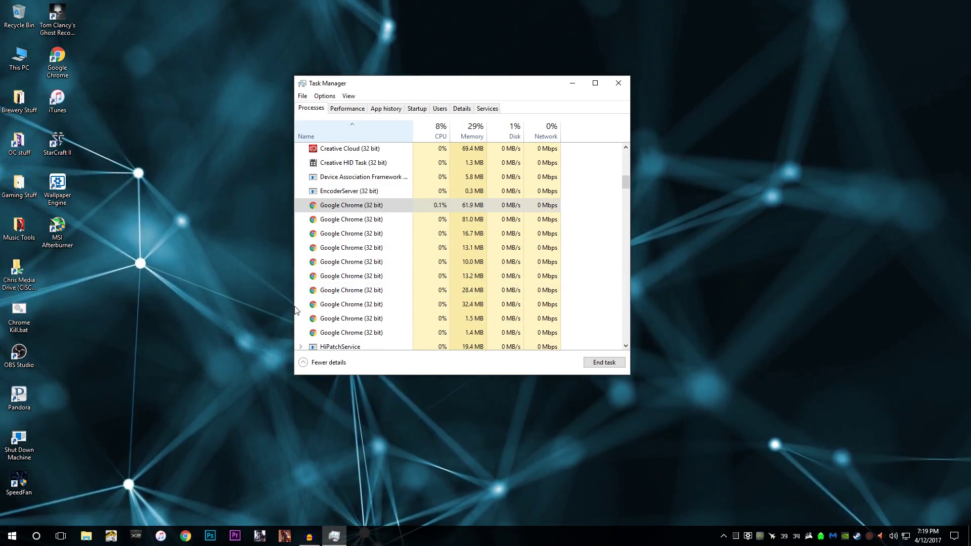
Step: Run Chrome Kill.bat as administrator to end Chrome, review processes, then close Task Manager
right_click(24, 331)
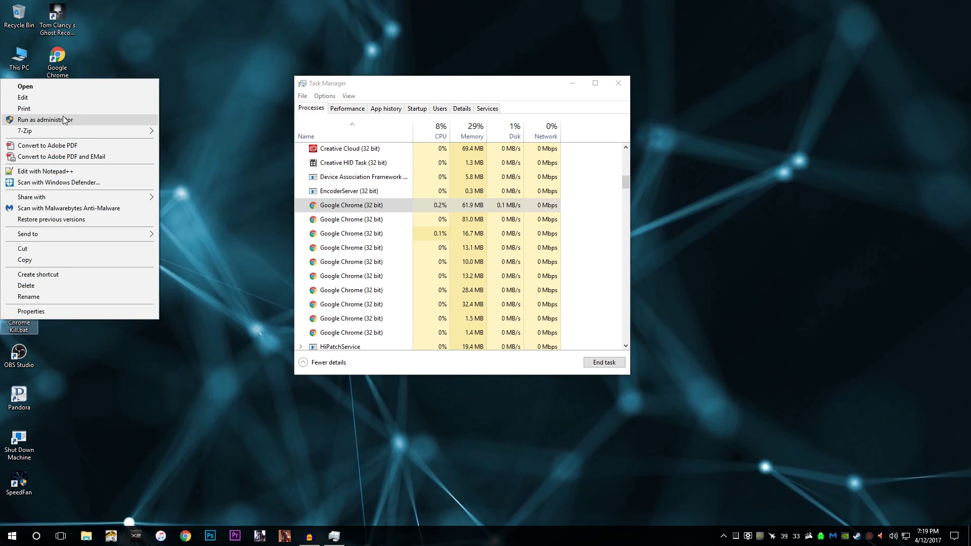
left_click(63, 117)
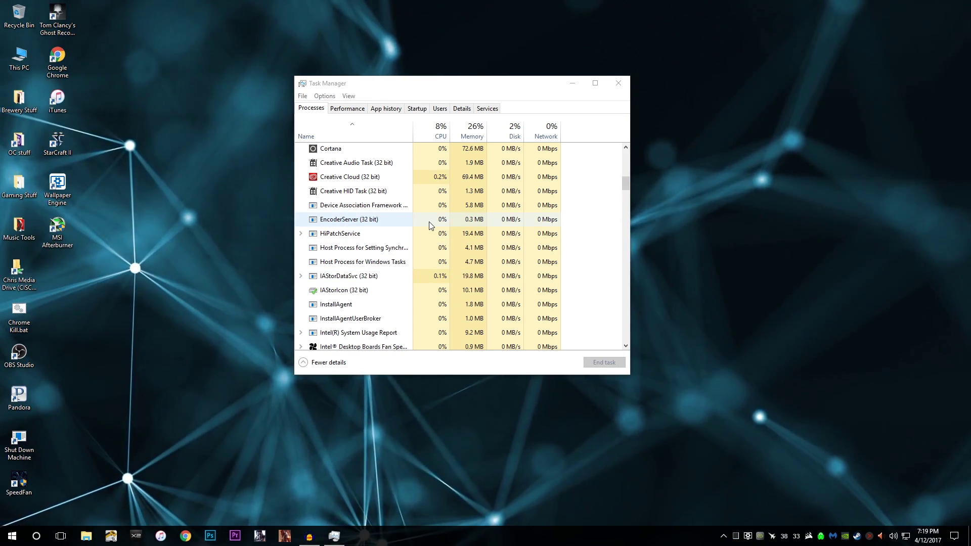
scroll(555, 252, "down", 1)
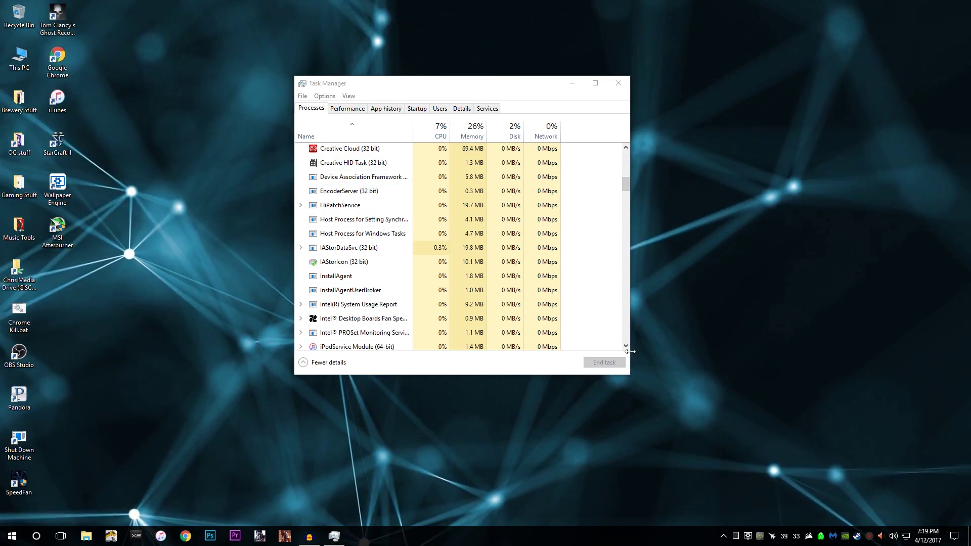
scroll(493, 278, "down", 2)
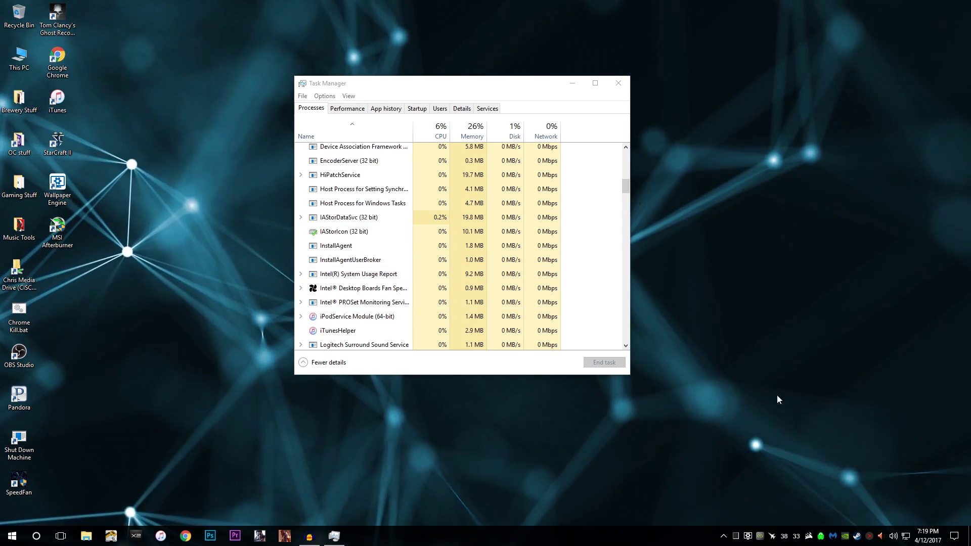
left_click(617, 85)
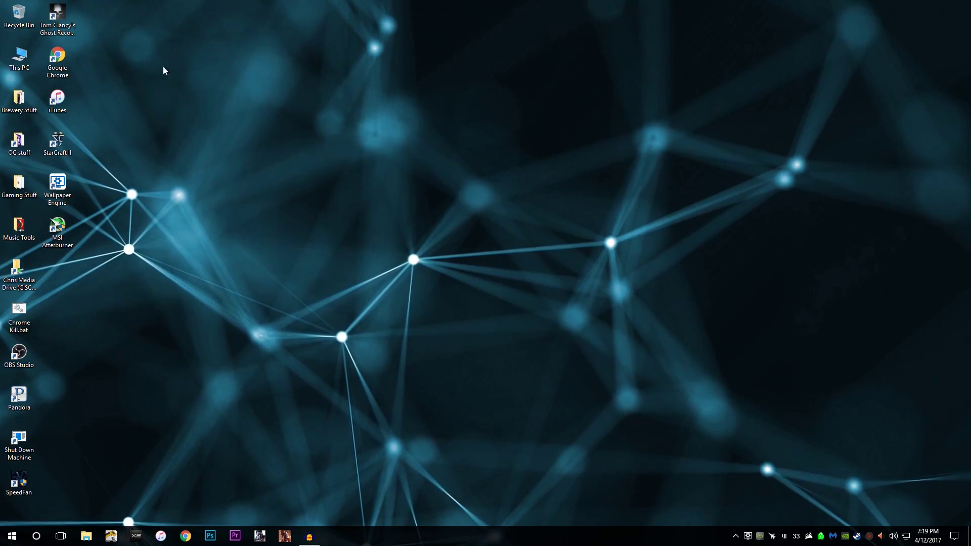
Step: Launch CCleaner from the Recycle Bin menu, analyze and clean junk files, view Uninstall, then close it
right_click(4, 11)
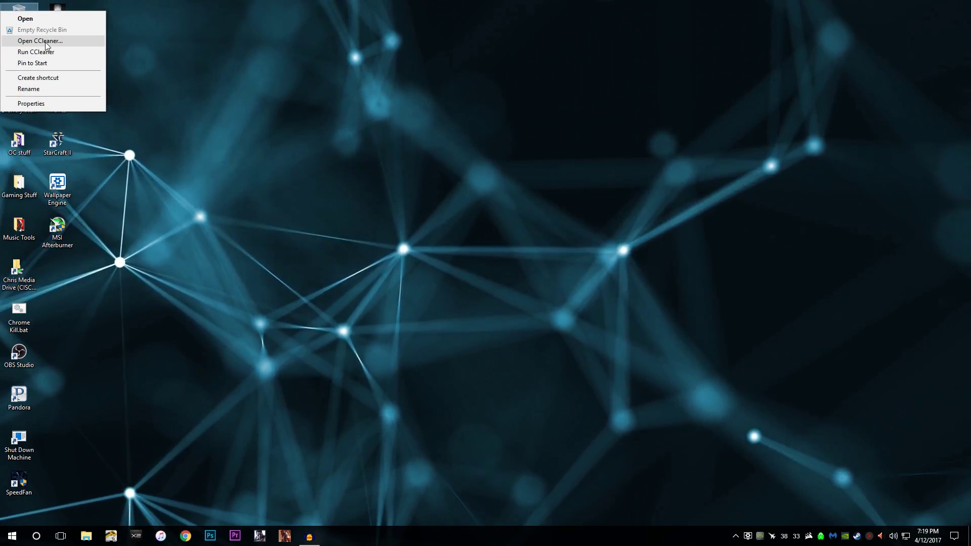
left_click(47, 42)
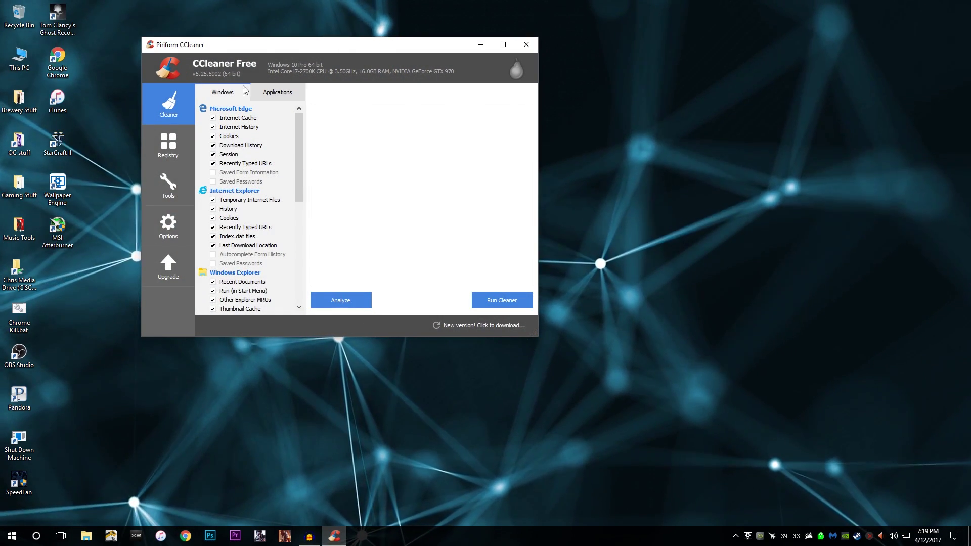
left_click(345, 299)
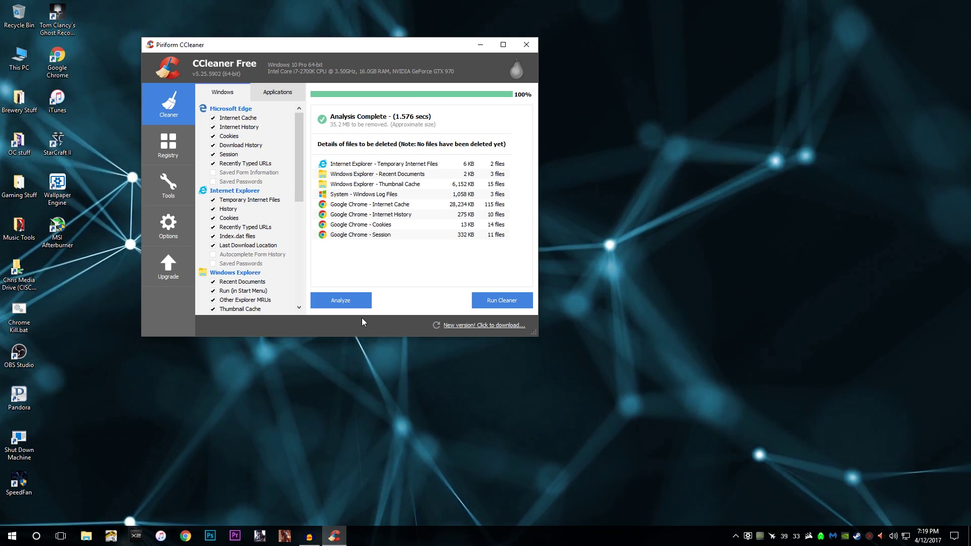
left_click(515, 301)
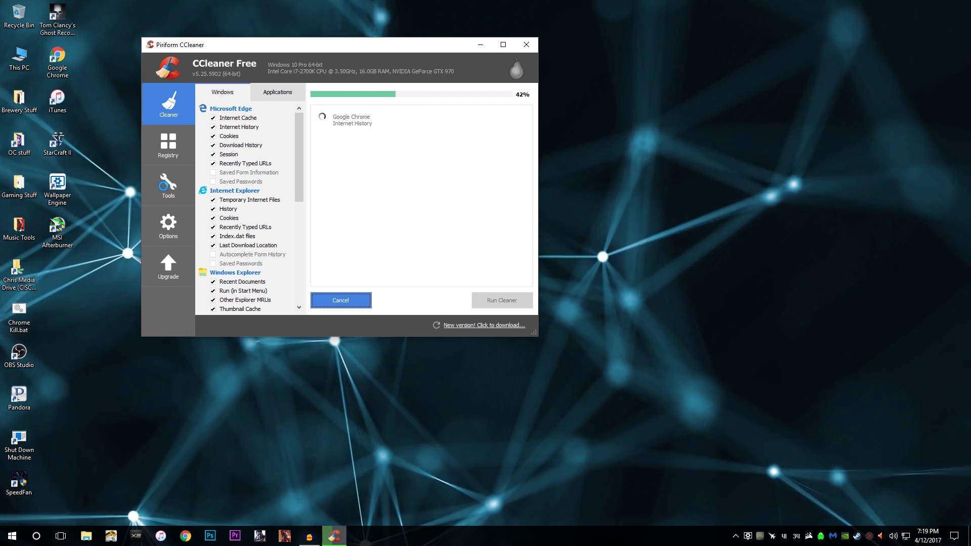
left_click(174, 192)
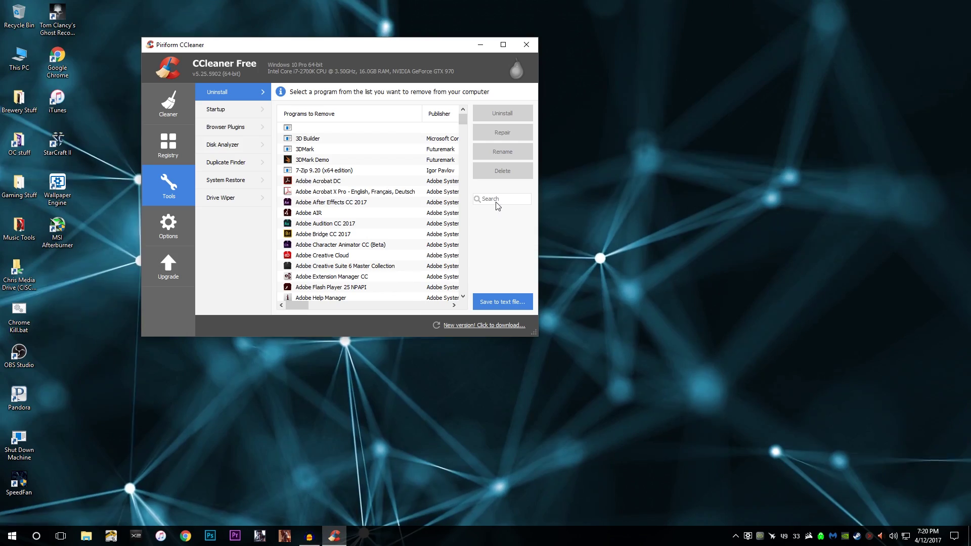
left_click(527, 45)
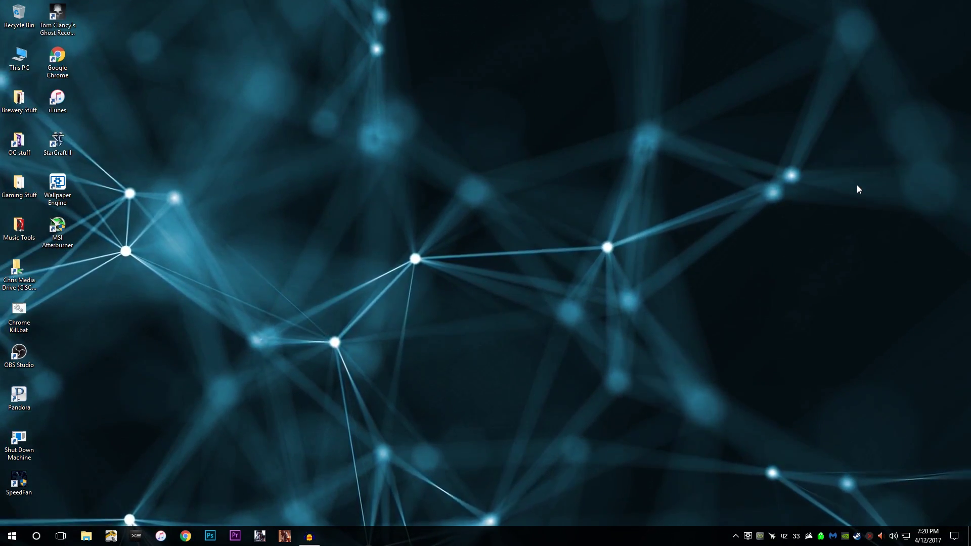
key("super")
type("disak")
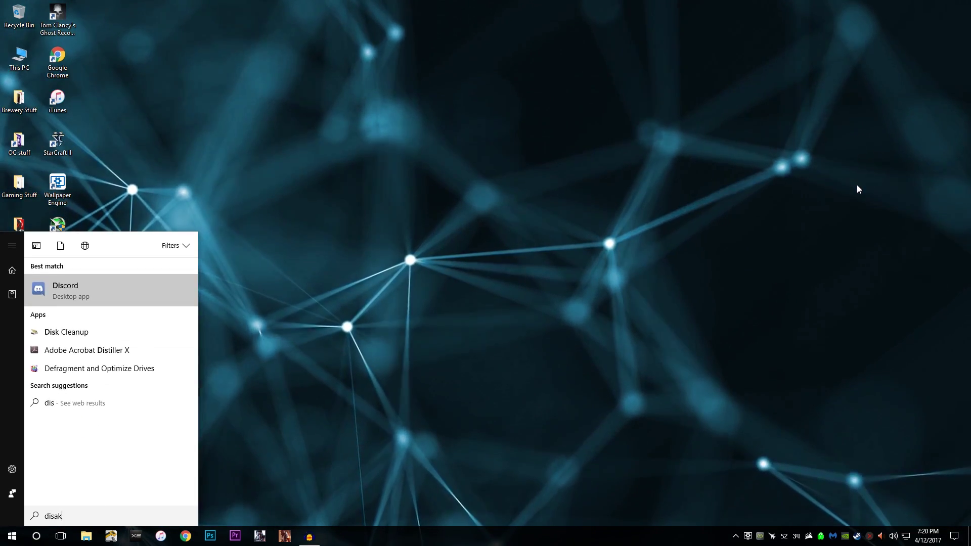
key("BackSpace")
key("BackSpace")
type("k")
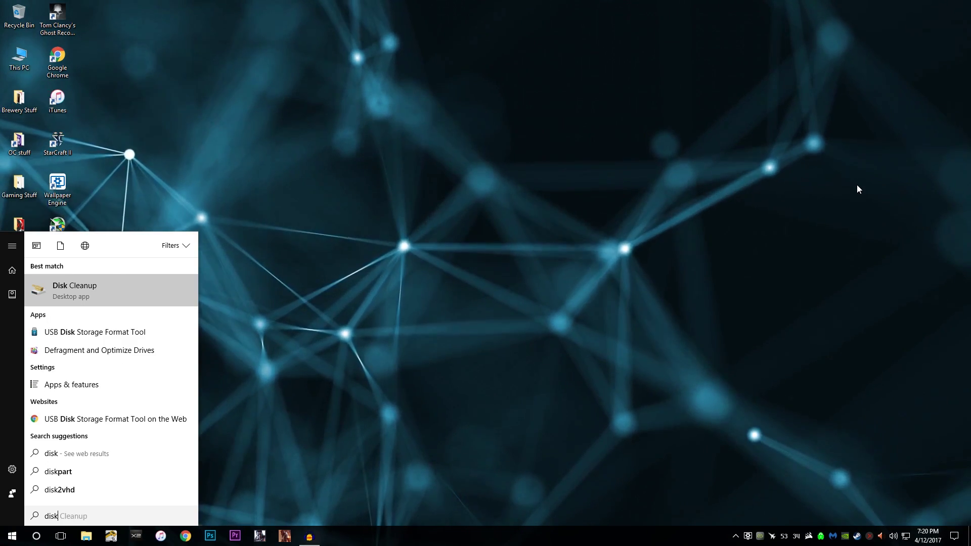
key("Return")
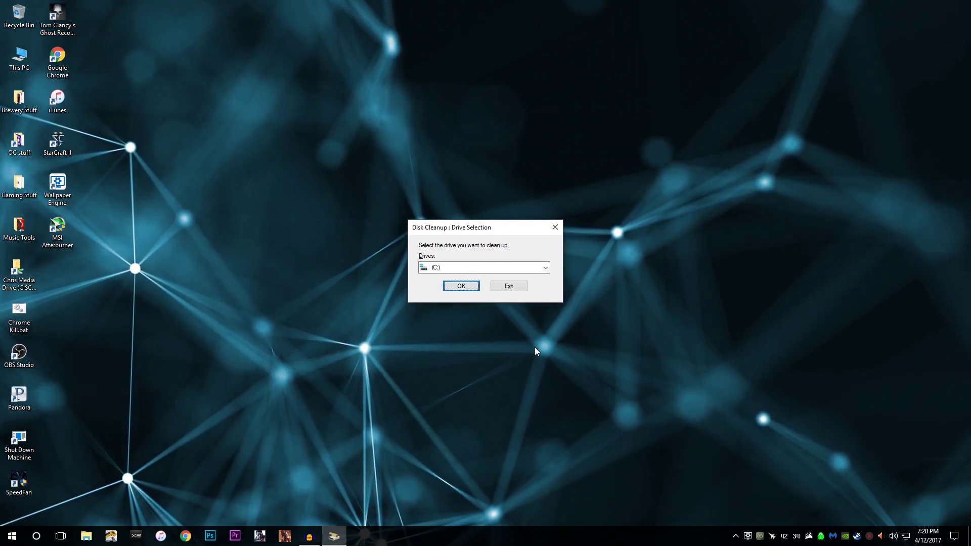
left_click(458, 285)
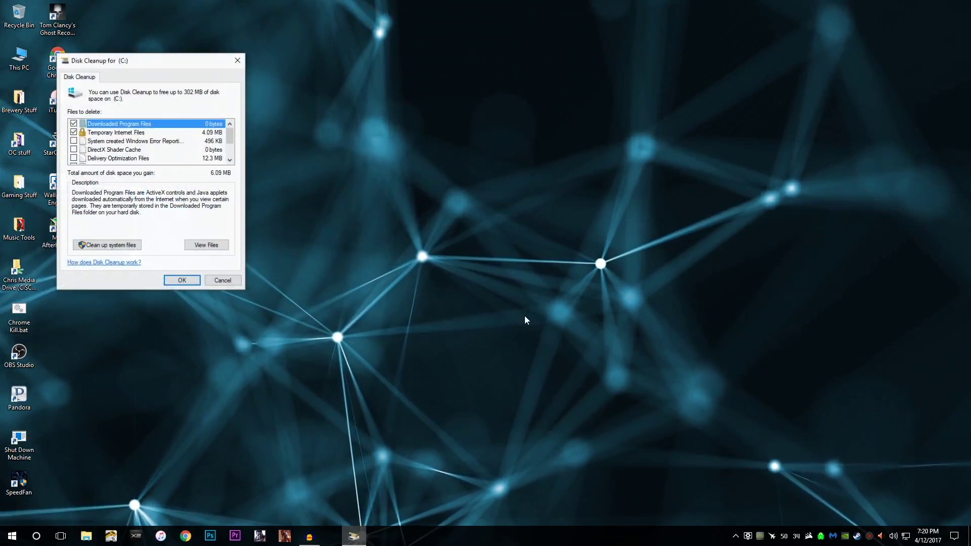
left_click(108, 247)
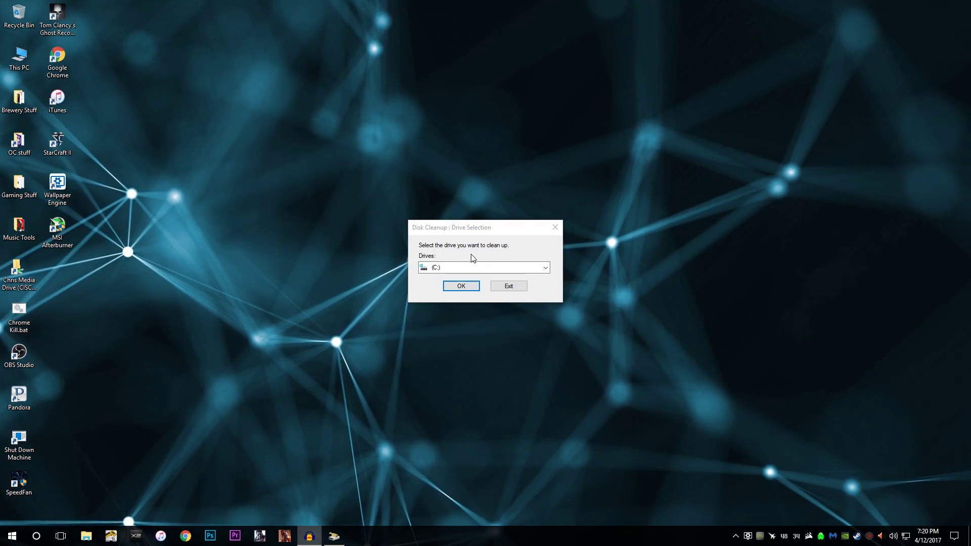
left_click(454, 283)
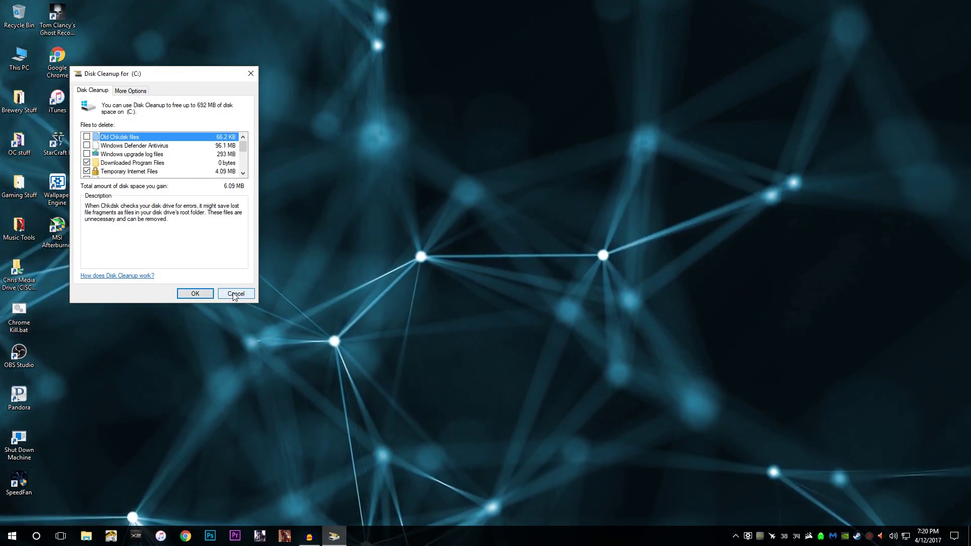
left_click(242, 296)
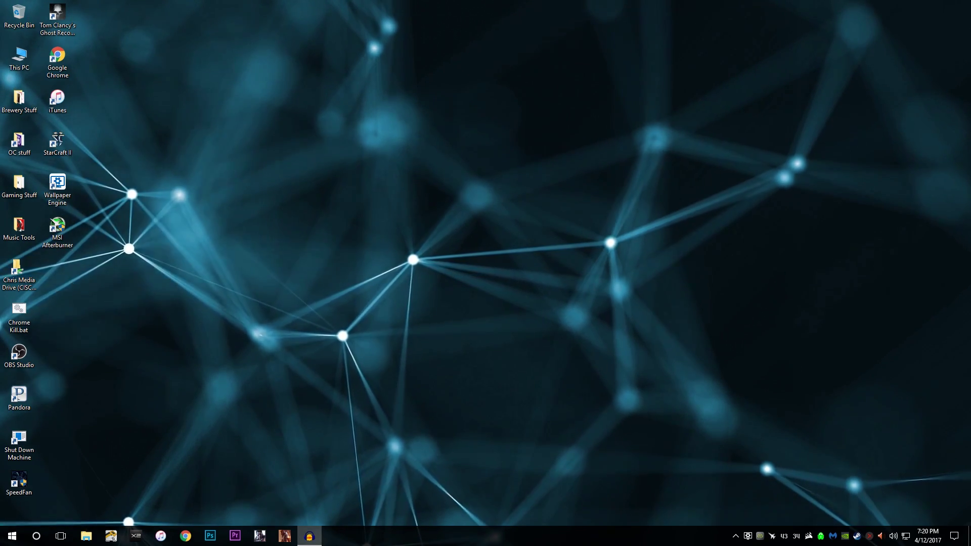
key("super")
type("disk")
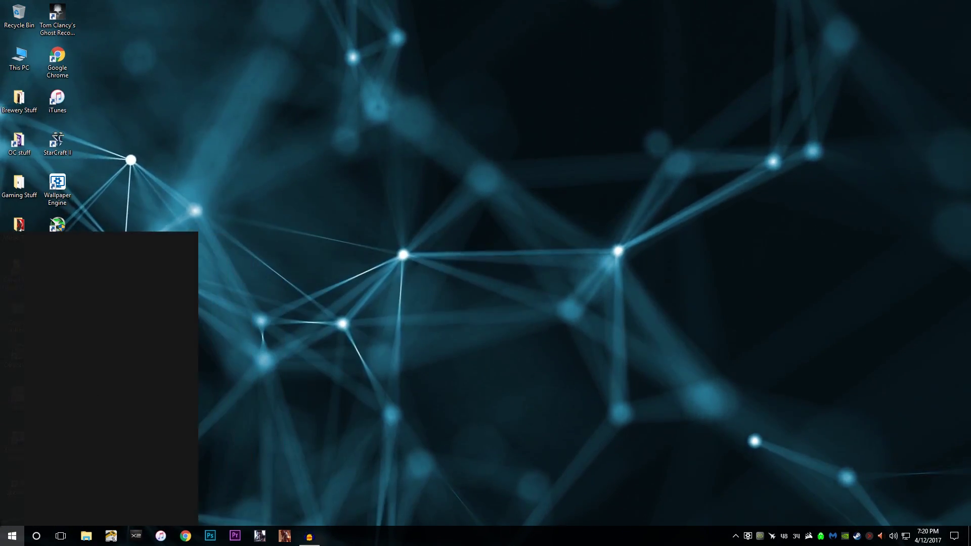
key("Return")
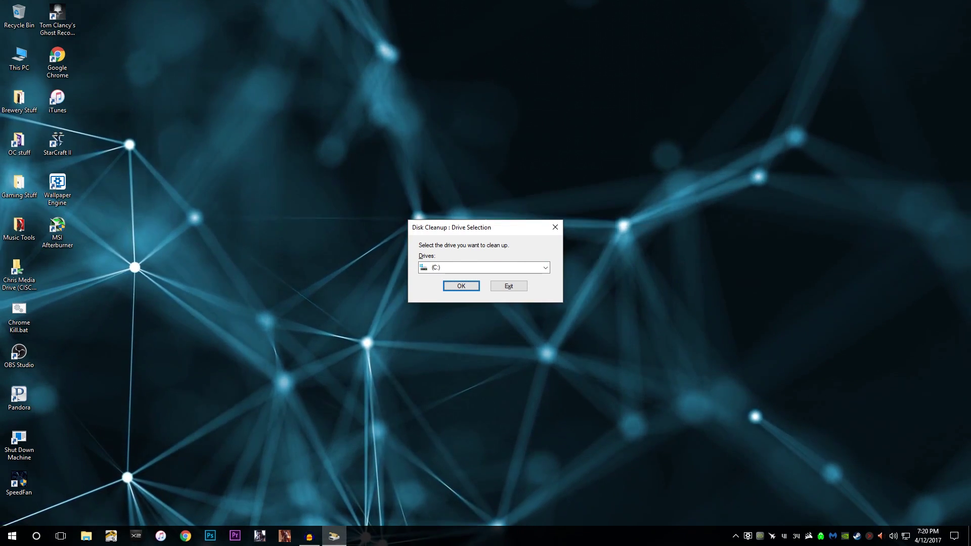
key("Return")
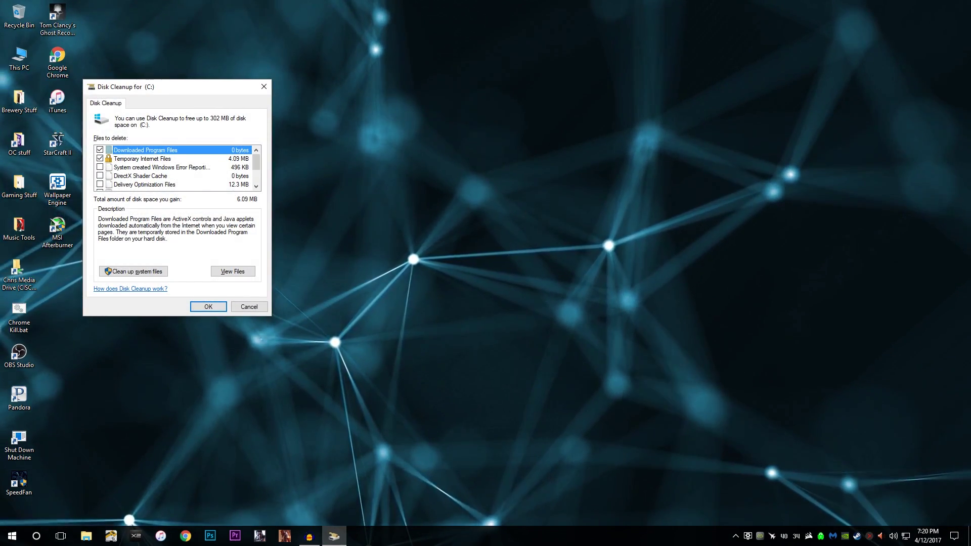
left_click(134, 271)
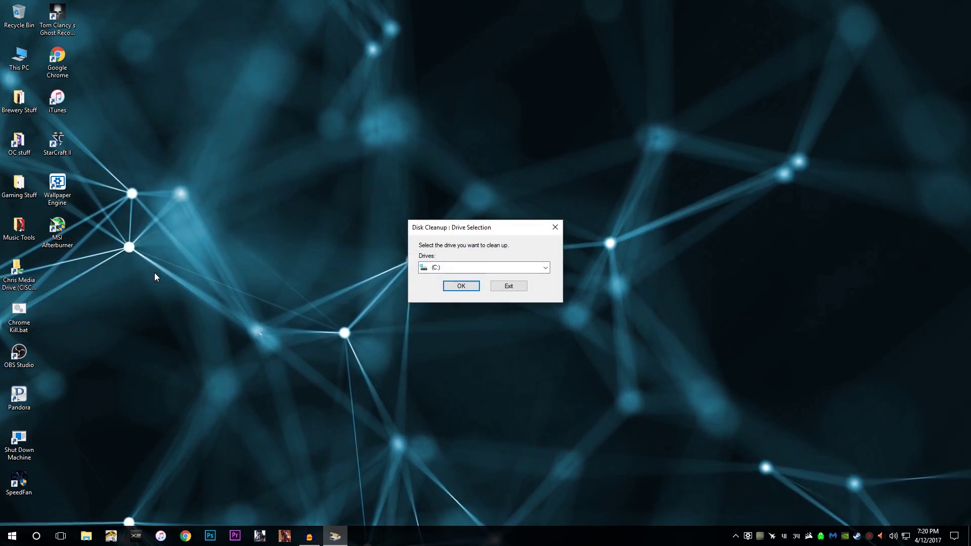
left_click(458, 283)
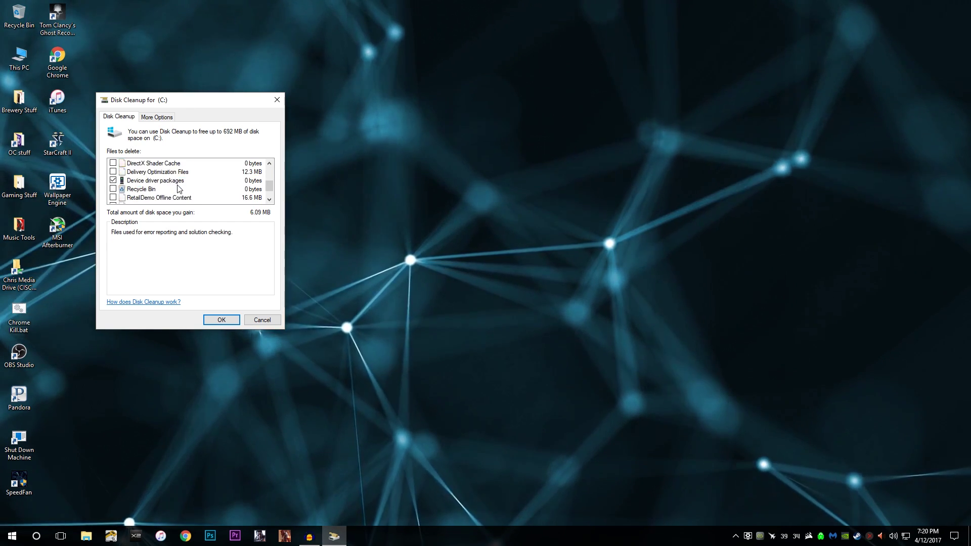
scroll(178, 191, "down", 1)
scroll(192, 167, "up", 3)
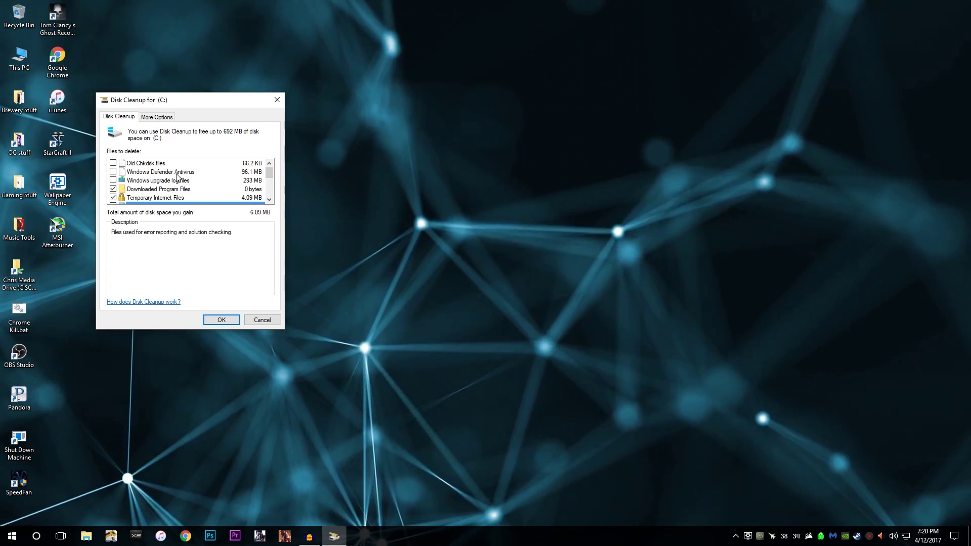
left_click_drag(177, 99, 370, 97)
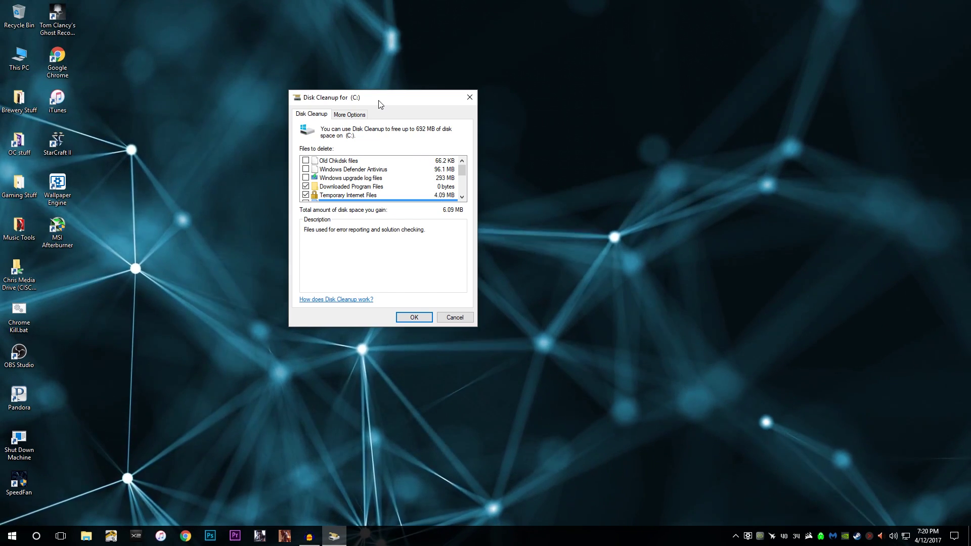
left_click_drag(380, 101, 433, 104)
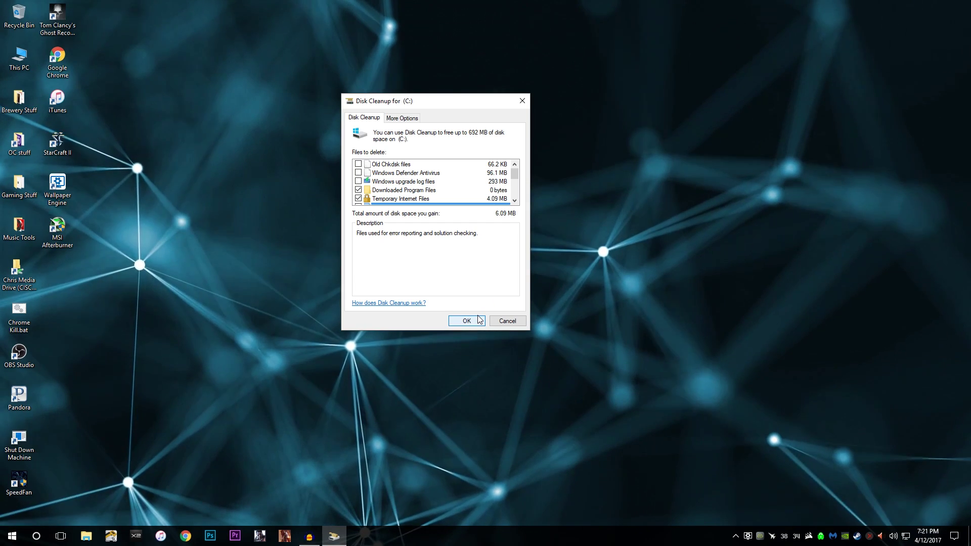
left_click_drag(396, 101, 423, 101)
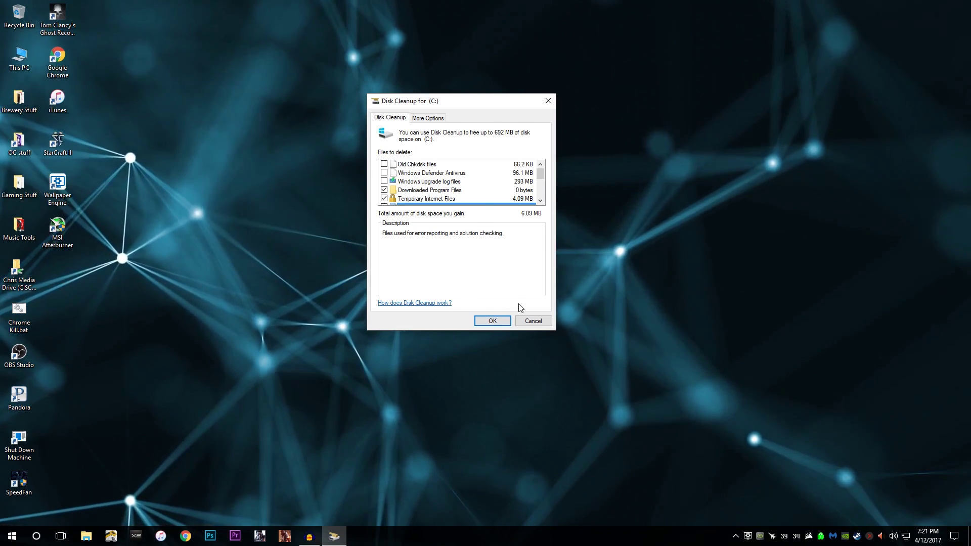
scroll(440, 177, "down", 3)
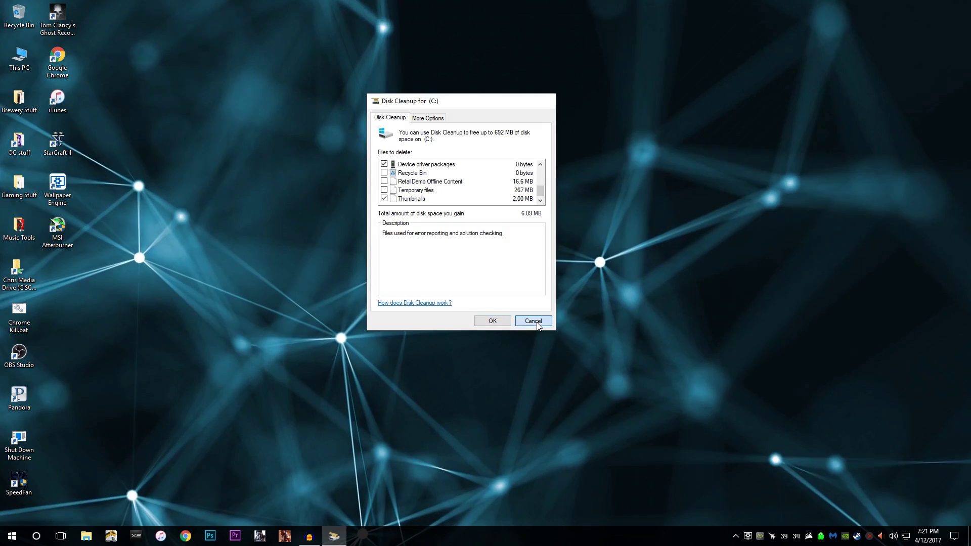
left_click(533, 322)
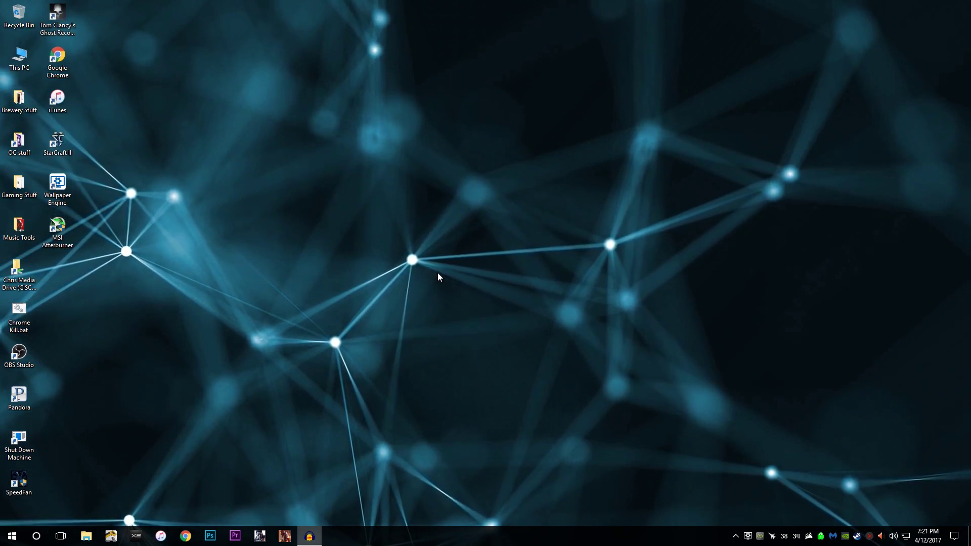